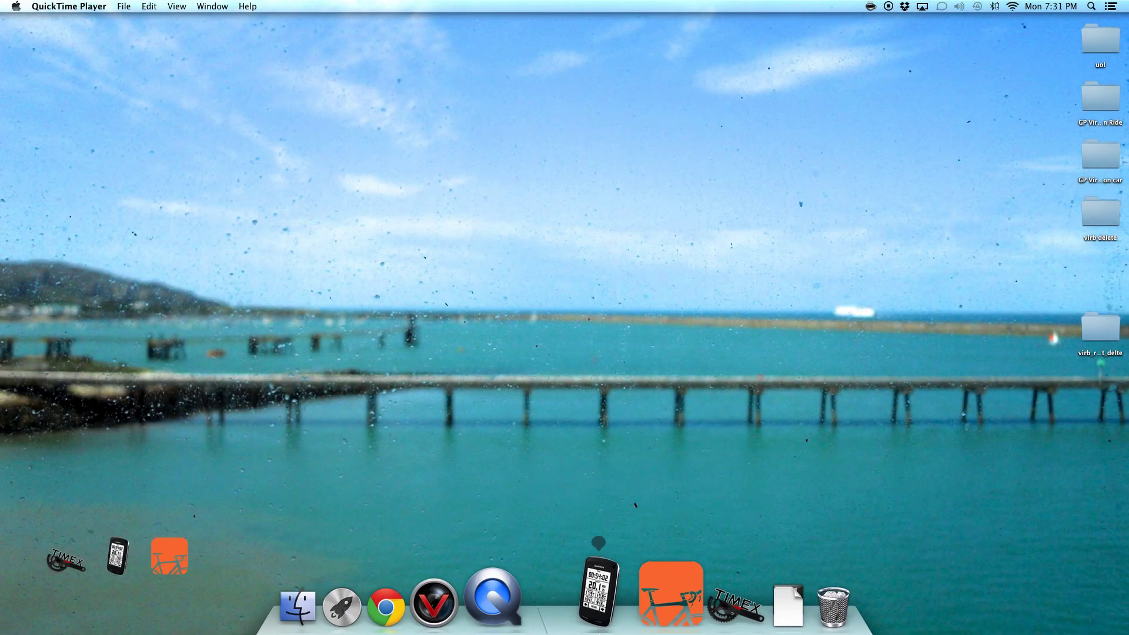
Launch VIRB Edit from the Dock to reach its Video Gallery.
click(494, 612)
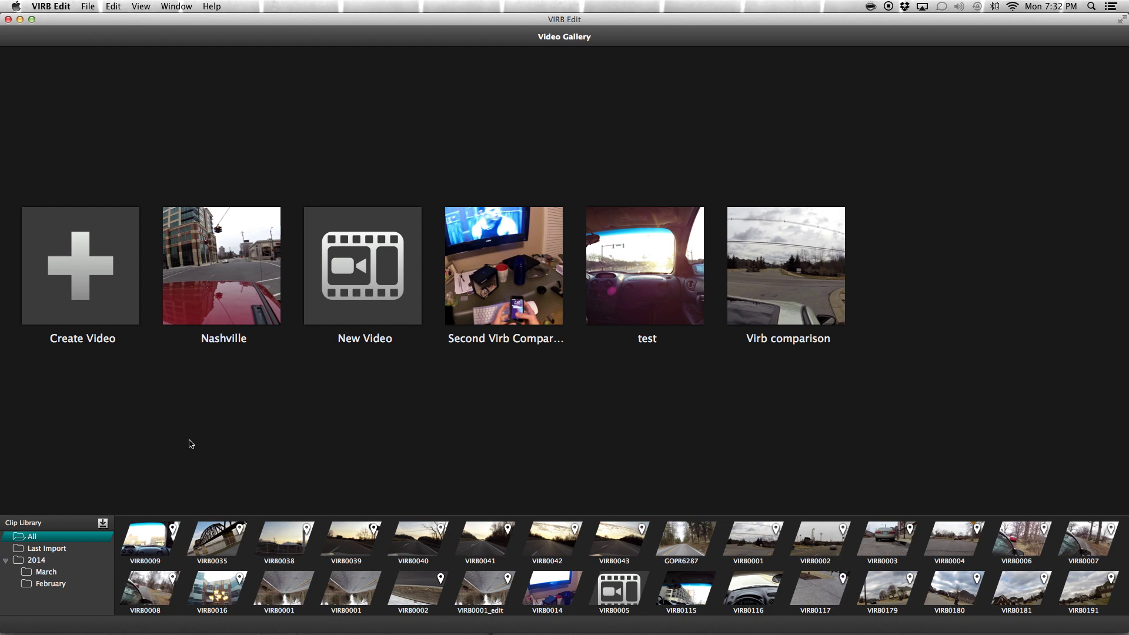
Open the 'test' driving project in the editor.
mouse_move(695, 322)
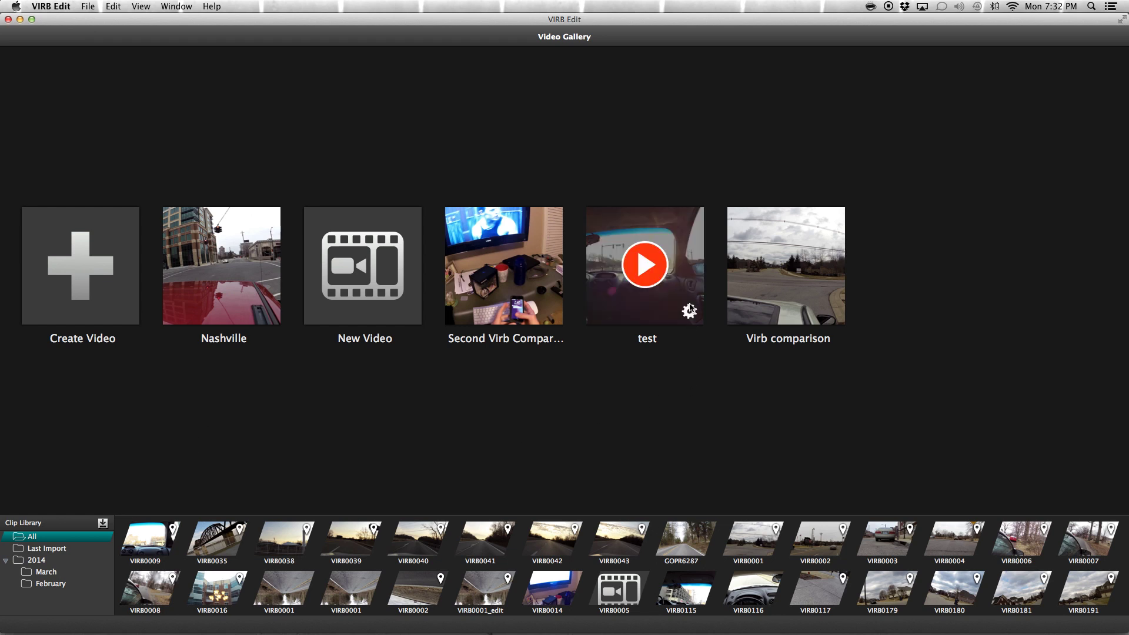
click(692, 316)
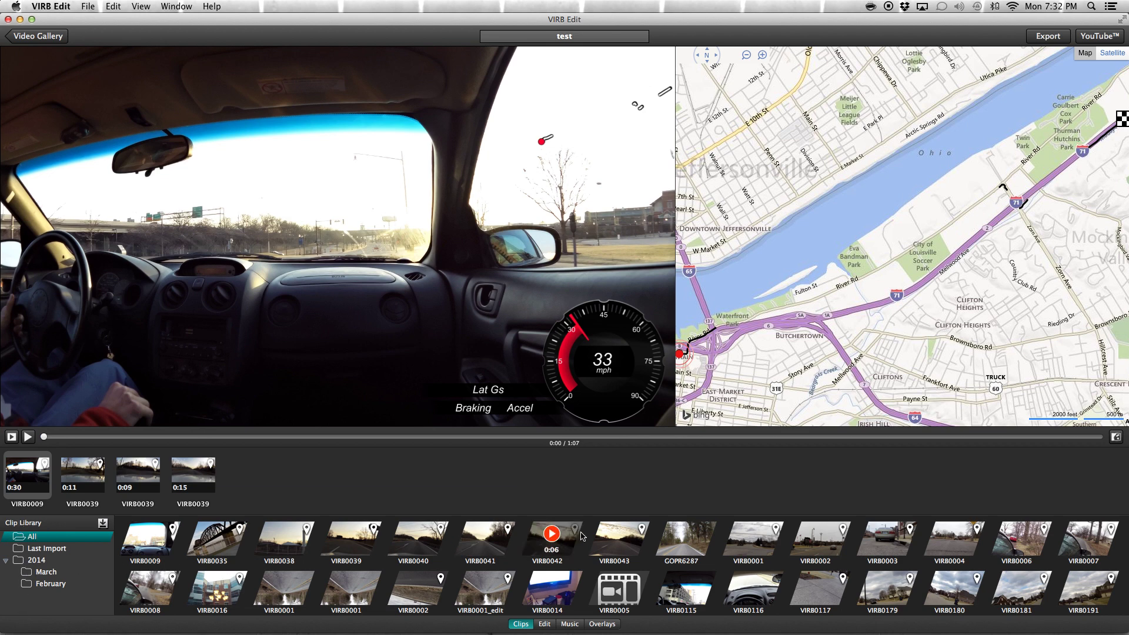
mouse_move(1010, 603)
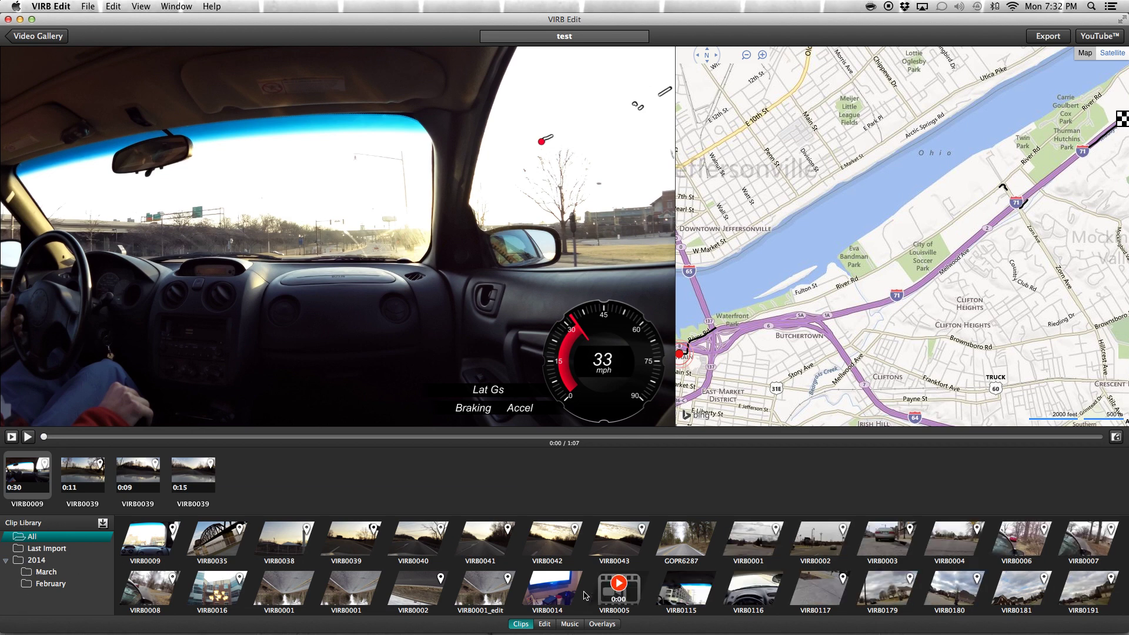
Browse the 2014, March, February and Last Import clip folders, return to All, and select VIRB0009.
click(57, 561)
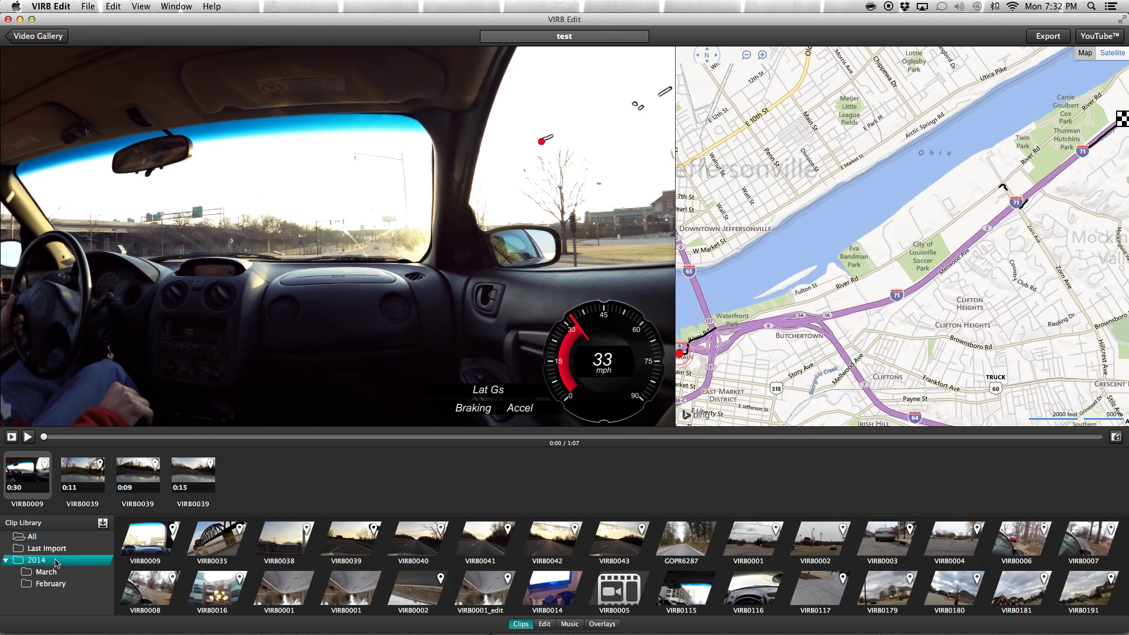
click(48, 572)
click(52, 585)
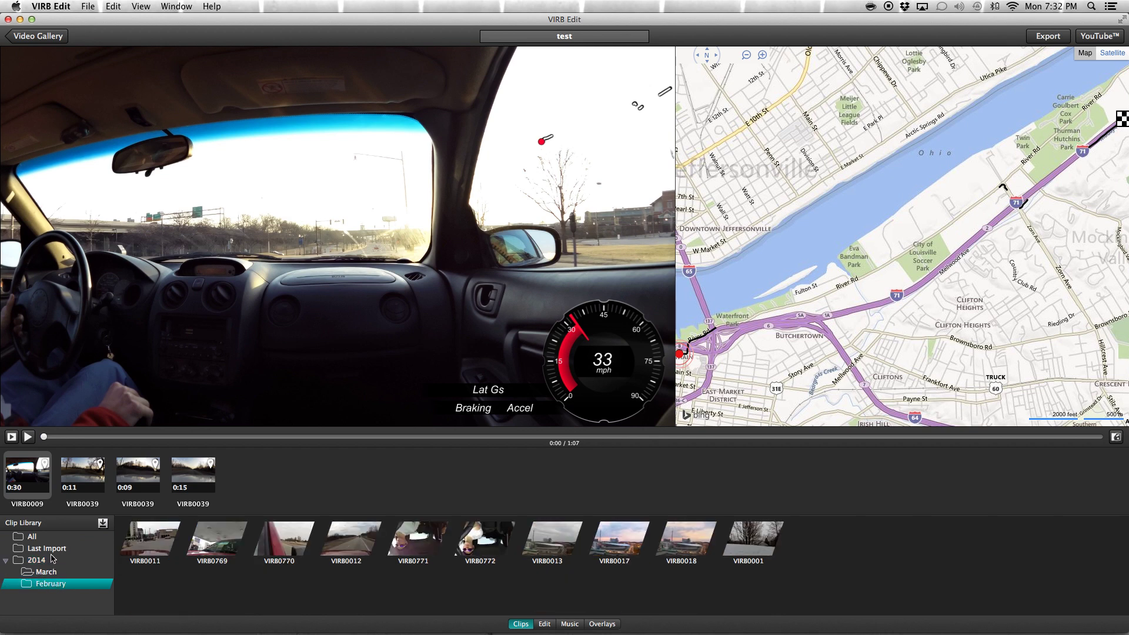
click(53, 550)
click(82, 536)
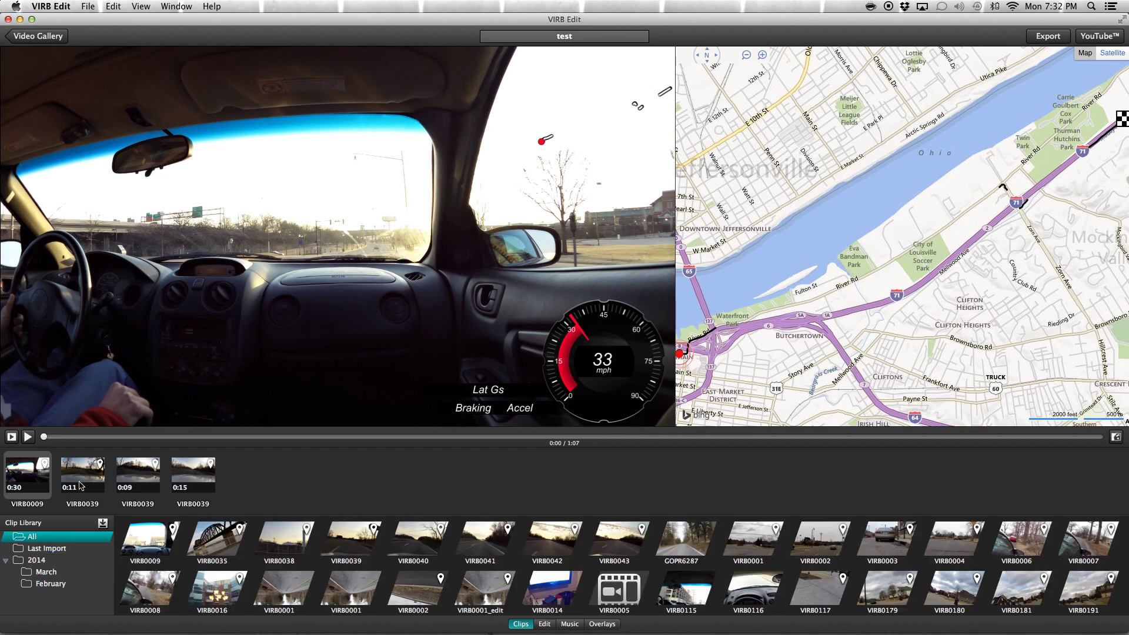
click(42, 483)
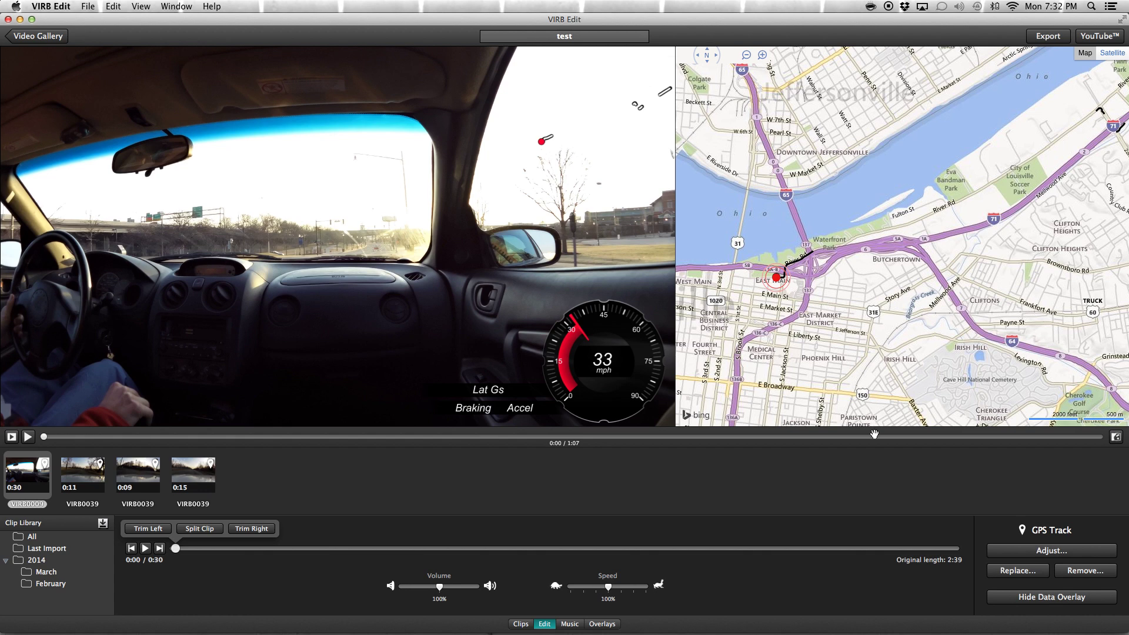
Select clip VIRB0009 to show its edit settings and GPS track adjustment.
click(21, 477)
Align the GPS track by matching the 0:04 video frame to its map spot at N Preston St.
click(1075, 553)
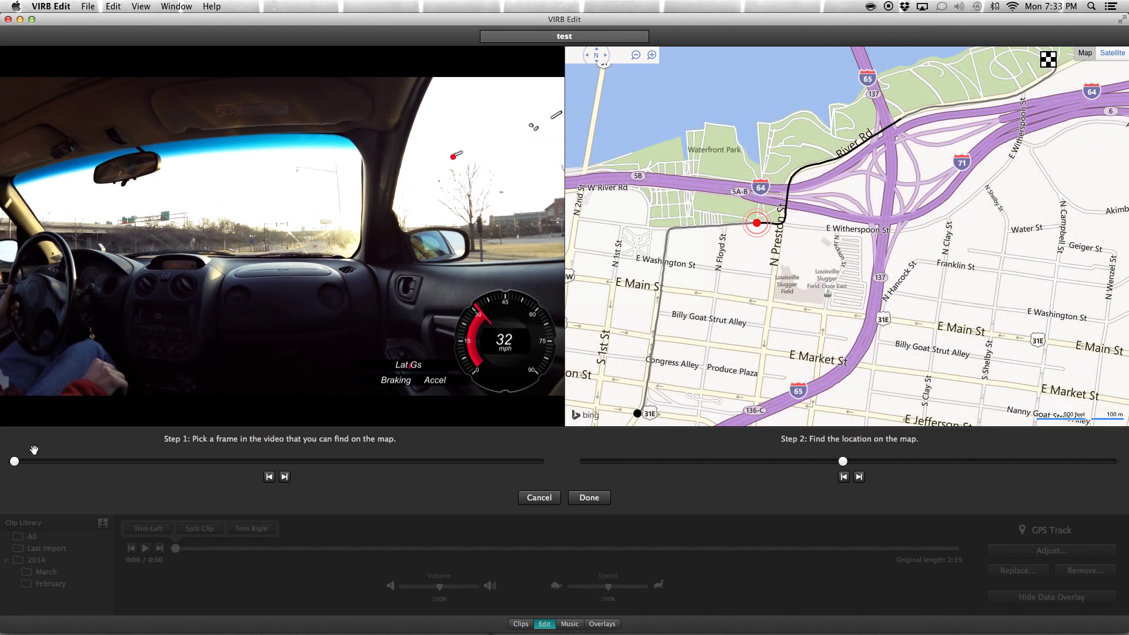
mouse_move(15, 462)
mouse_down()
mouse_move(109, 462)
mouse_move(98, 462)
mouse_up()
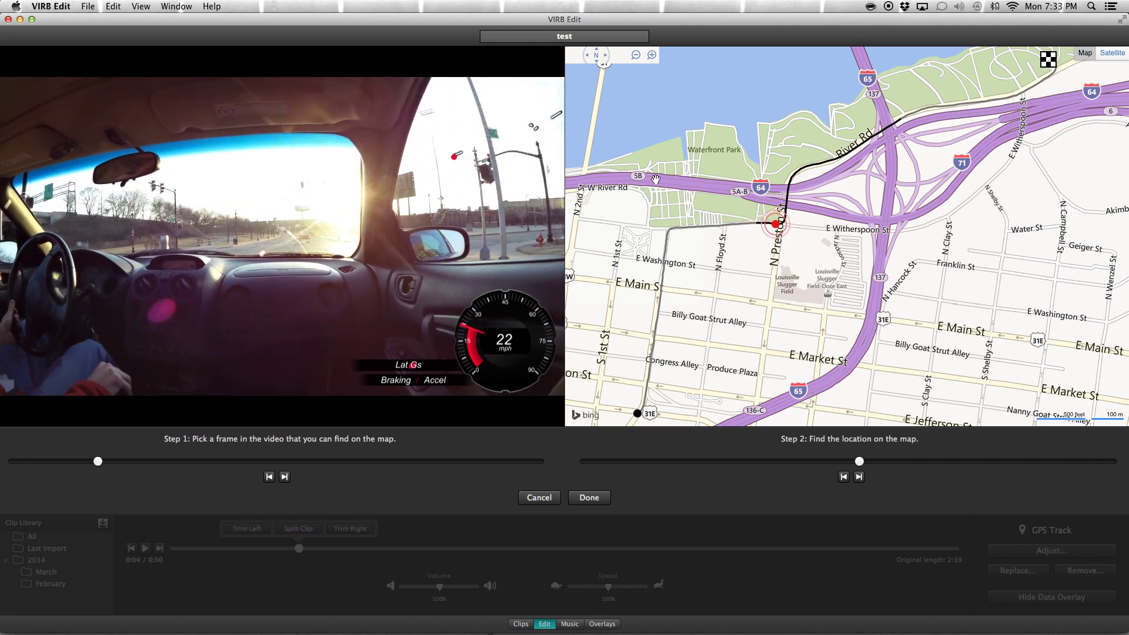
click(652, 55)
click(652, 55)
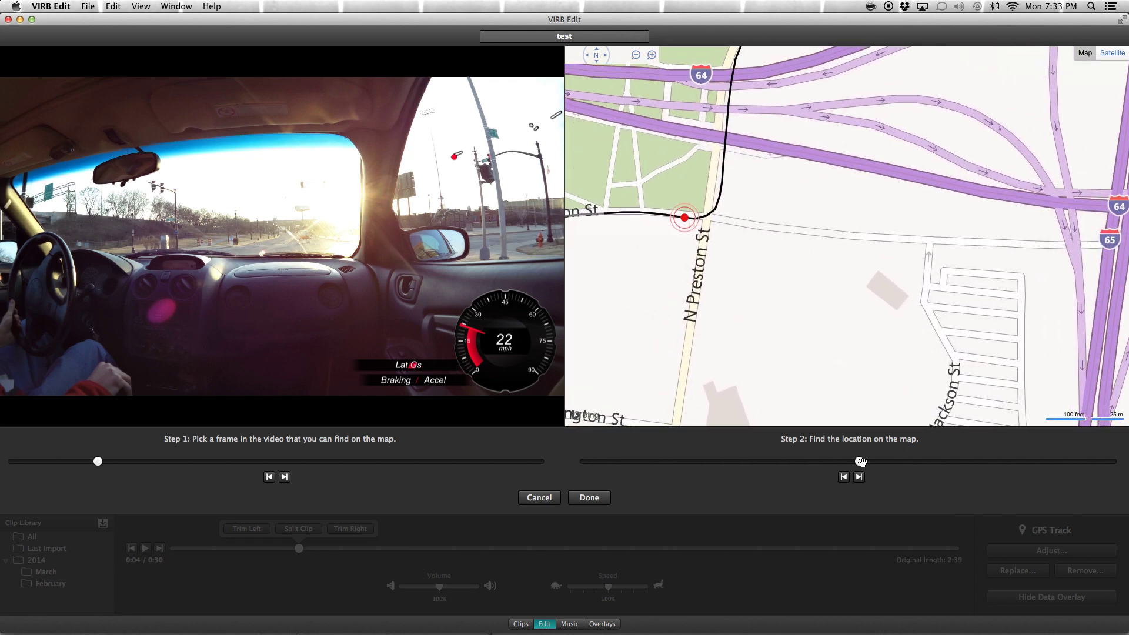
drag(860, 461, 865, 462)
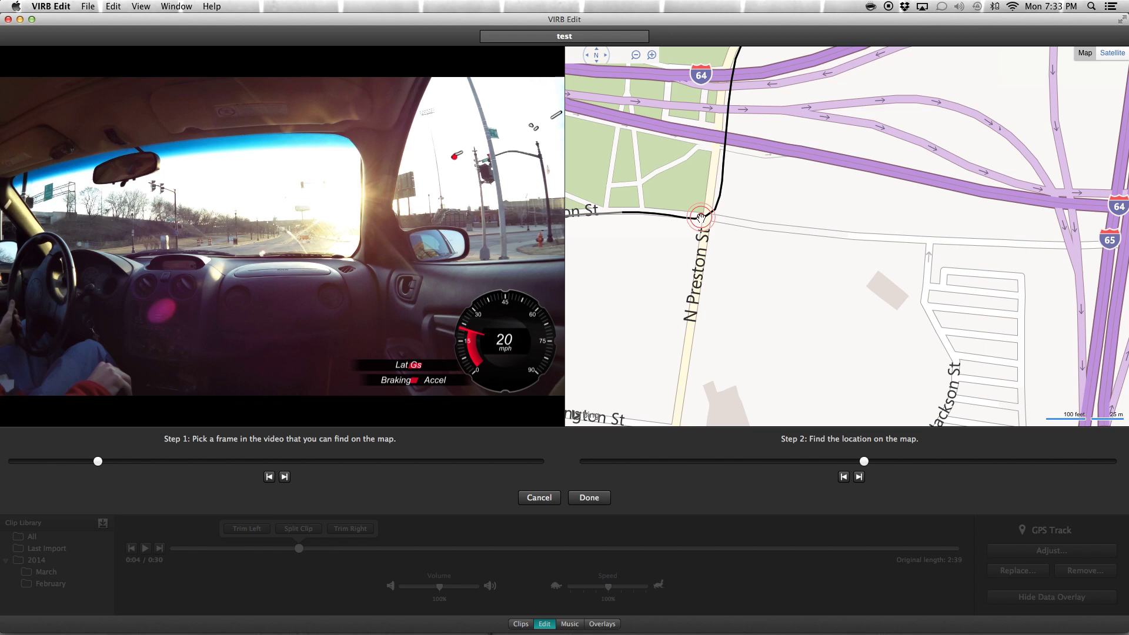
click(588, 497)
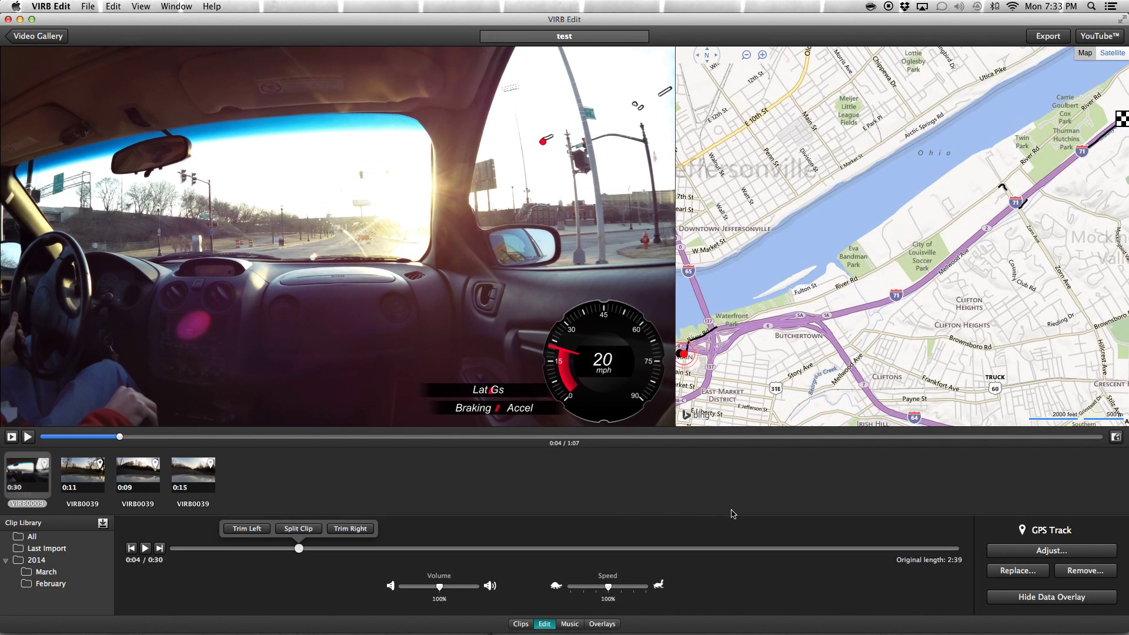
drag(745, 387, 812, 350)
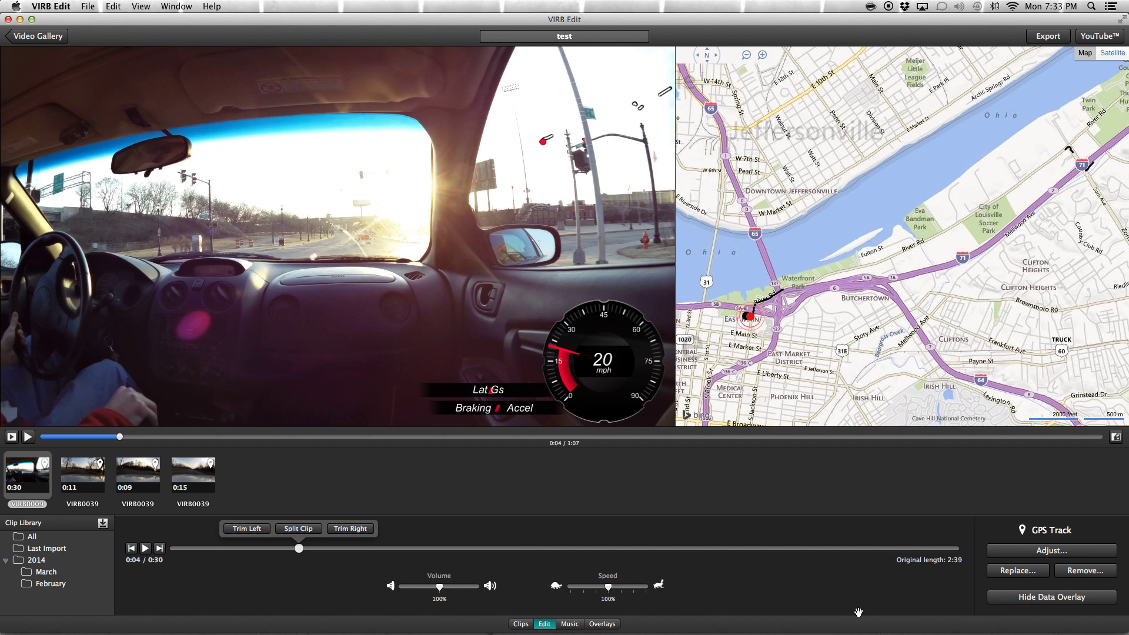
click(1018, 570)
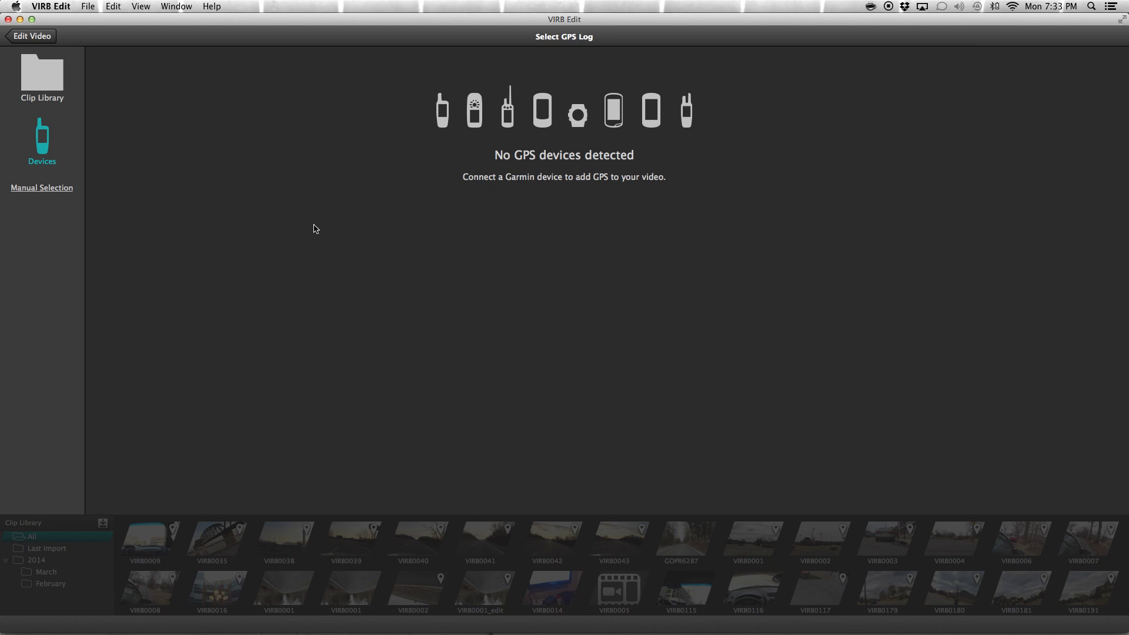
click(33, 35)
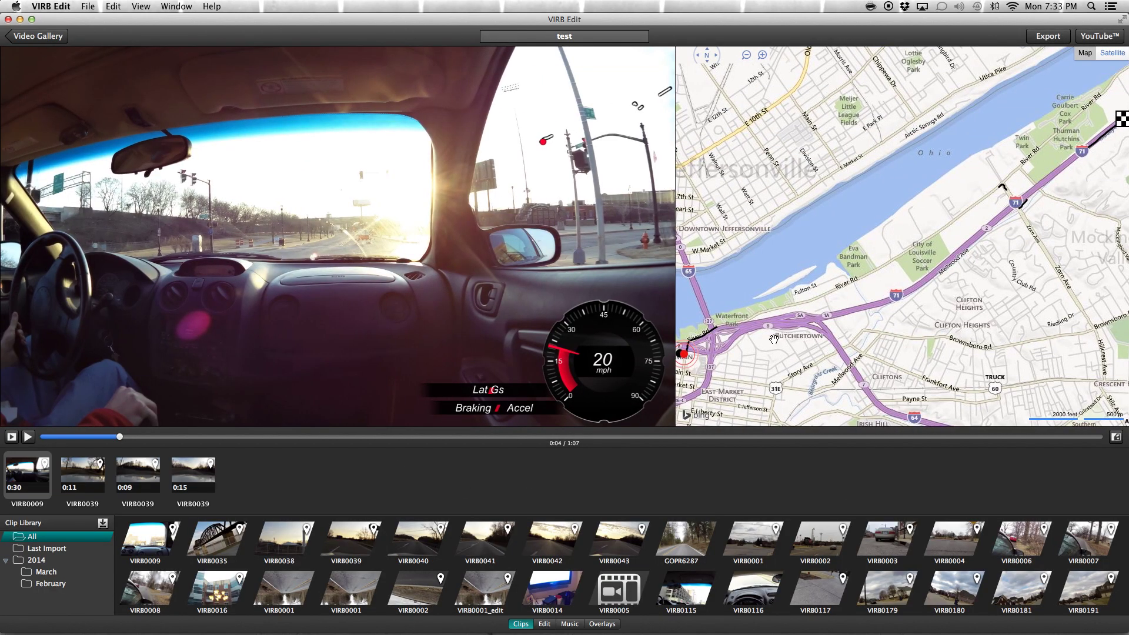
Open VIRB0009's settings and toggle the gauge data overlay off and on, leaving it visible.
click(13, 474)
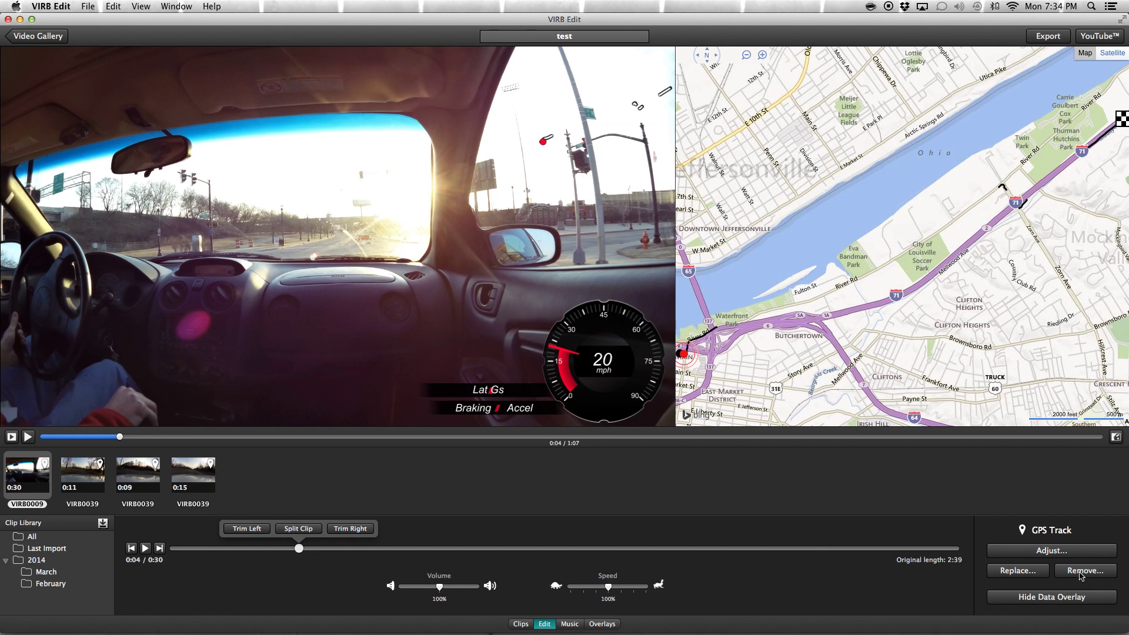
click(1023, 597)
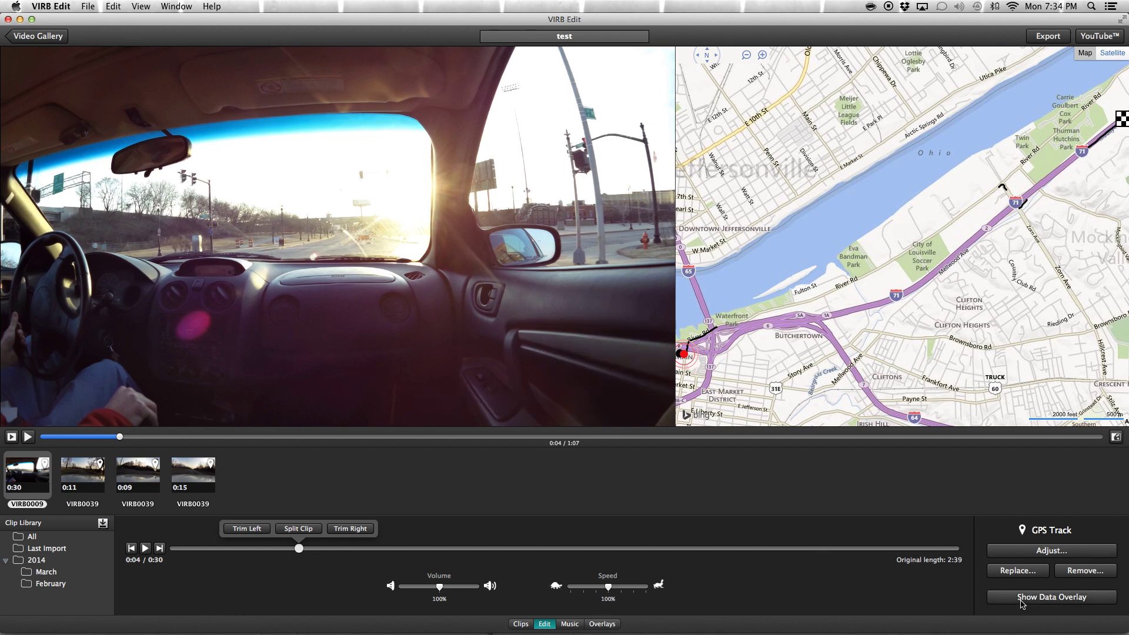
click(1023, 600)
click(1022, 600)
click(1021, 600)
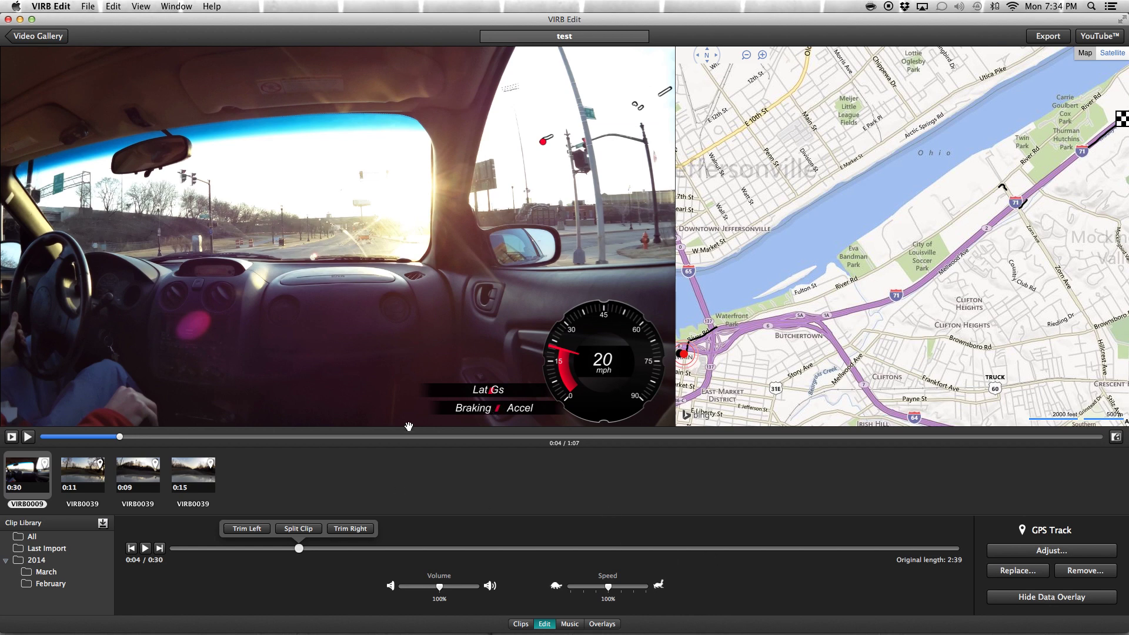
Switch the overlay templates to the Aviation category and choose the third Aviation template.
click(618, 390)
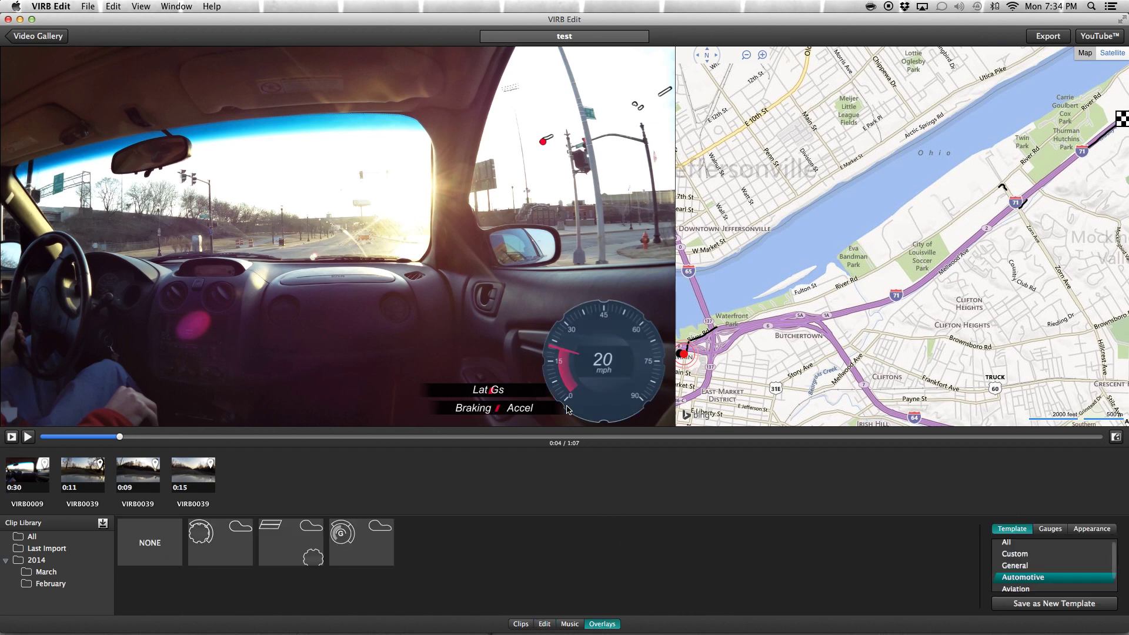
click(568, 467)
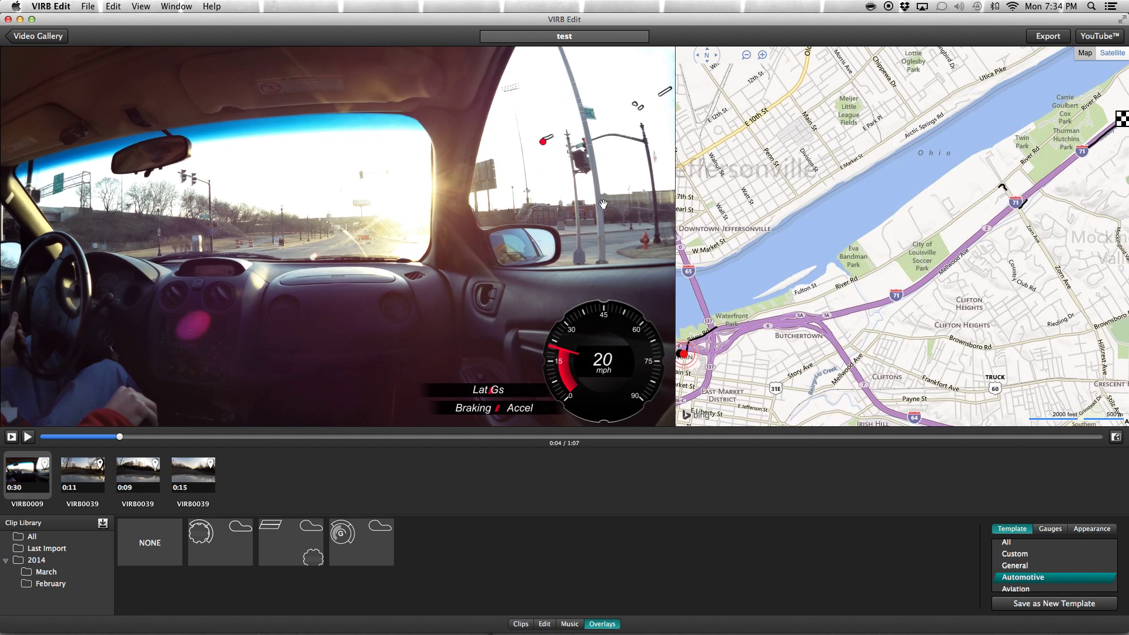
scroll(1044, 567, up, 1)
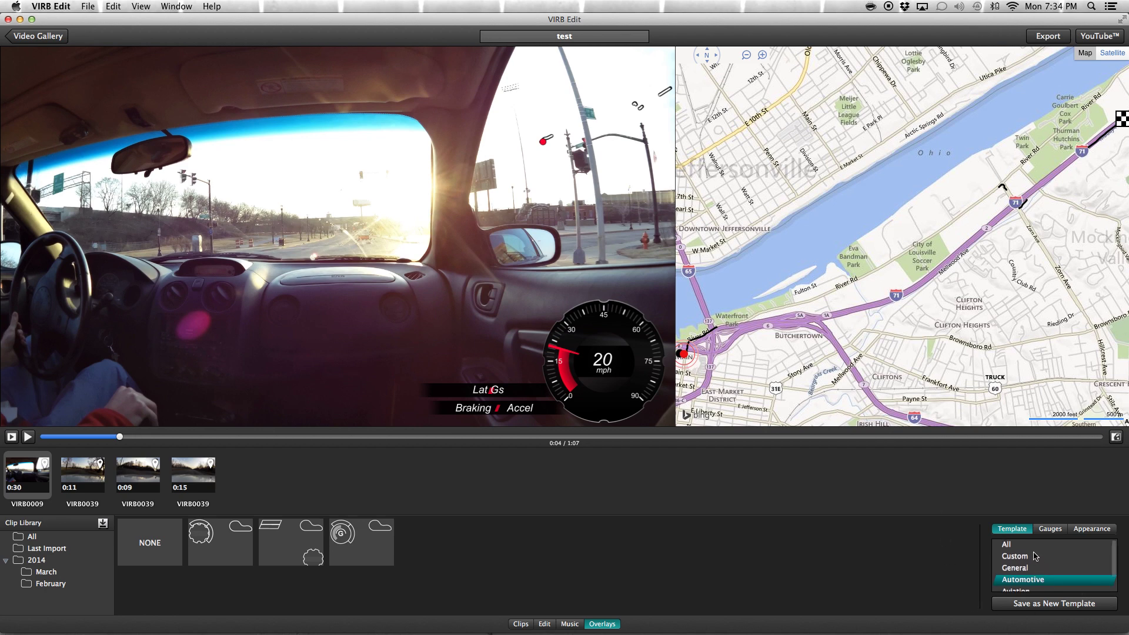
scroll(1033, 553, down, 3)
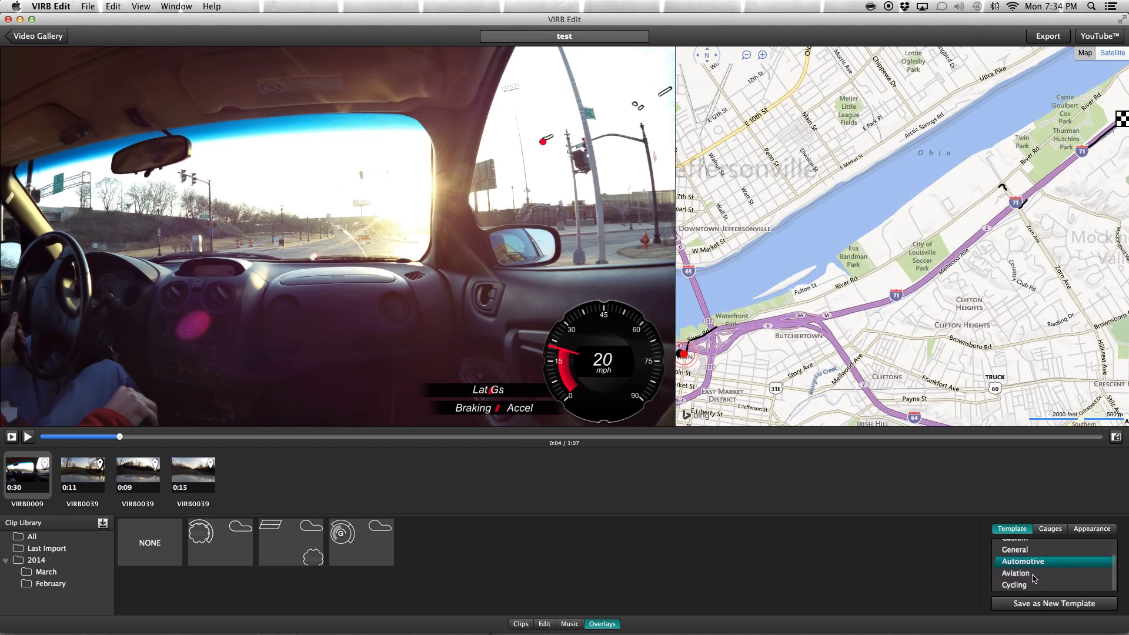
click(1033, 574)
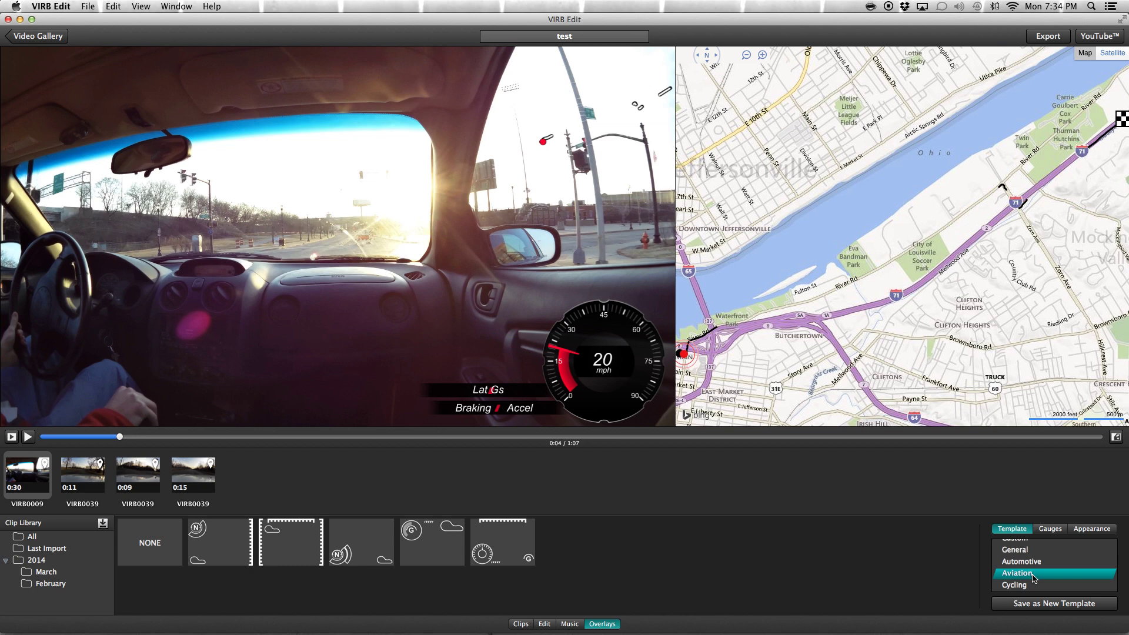
click(305, 551)
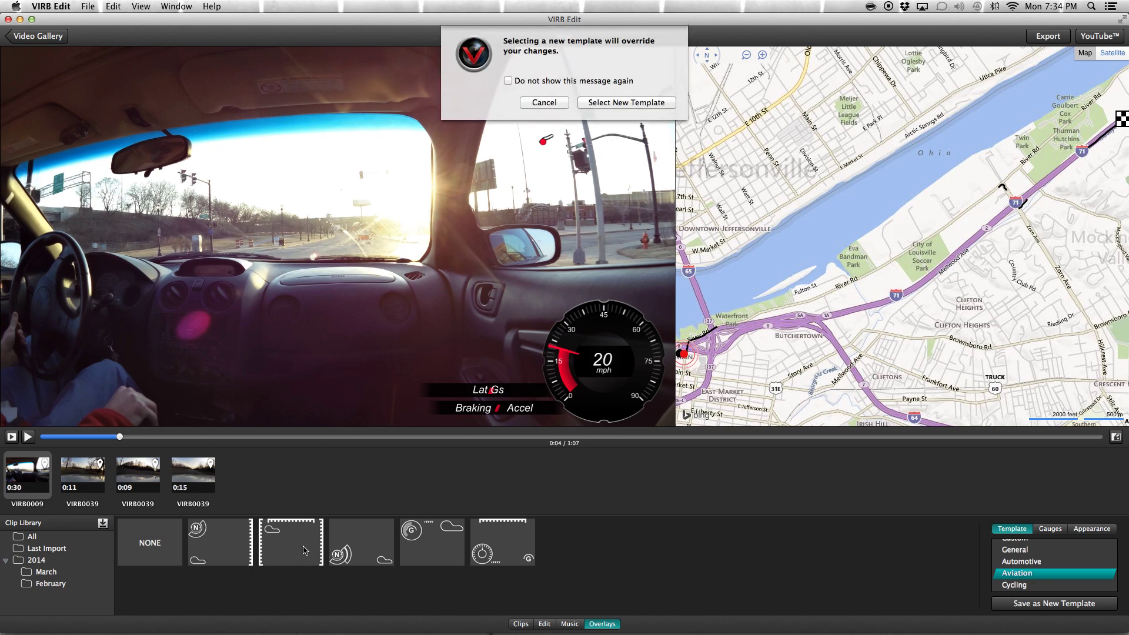
Confirm the template override, then preview Aviation templates five and six during playback, settling on the second.
click(617, 104)
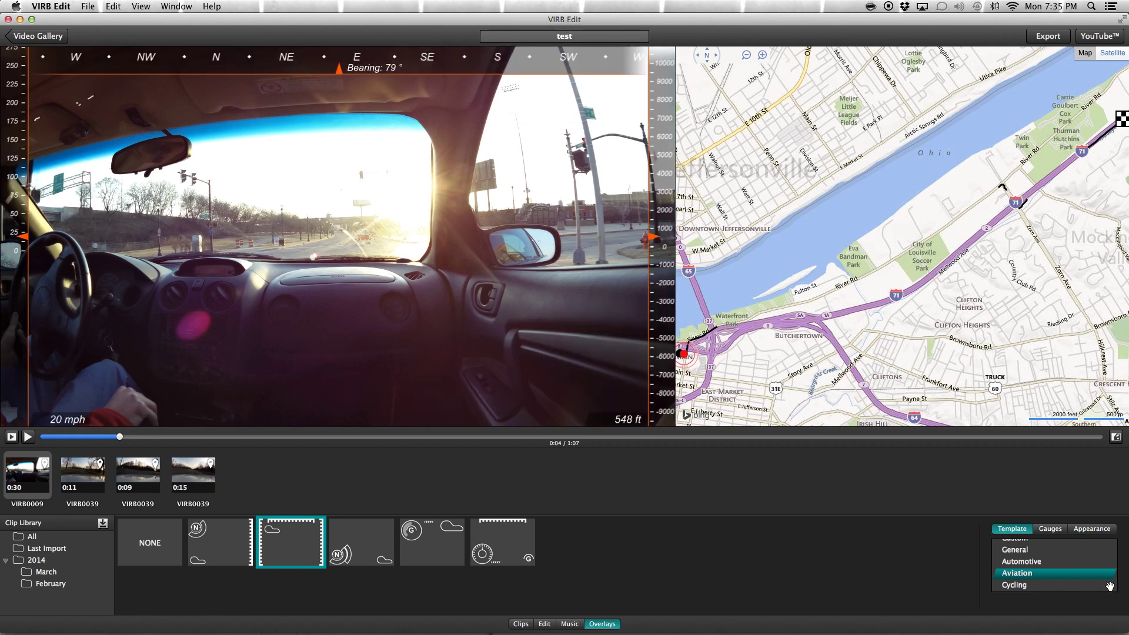
click(460, 541)
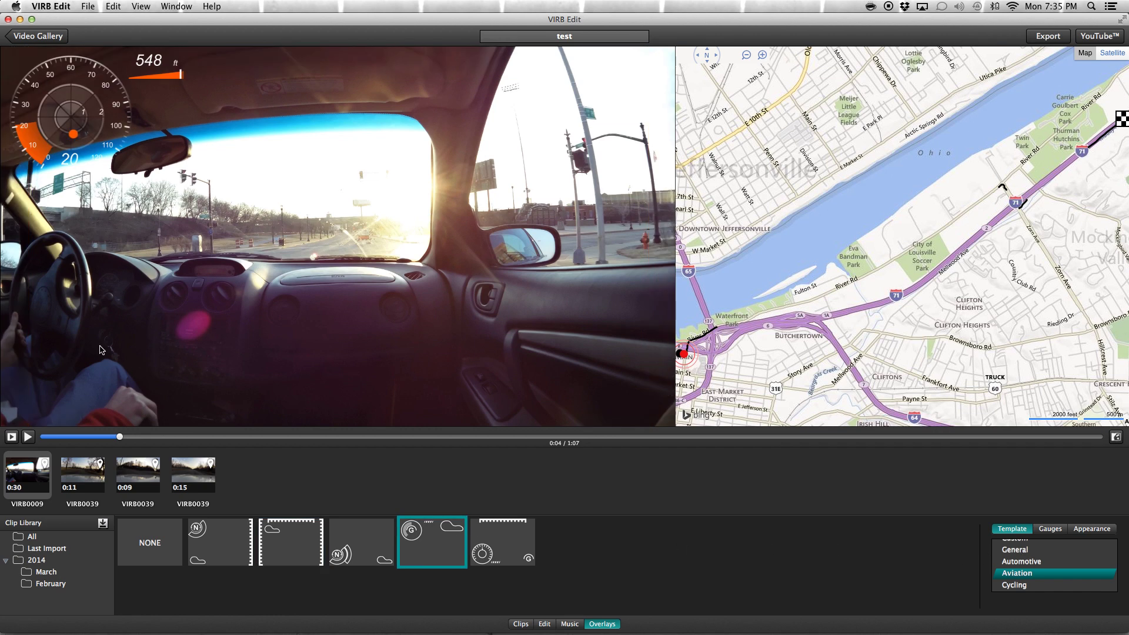
click(31, 438)
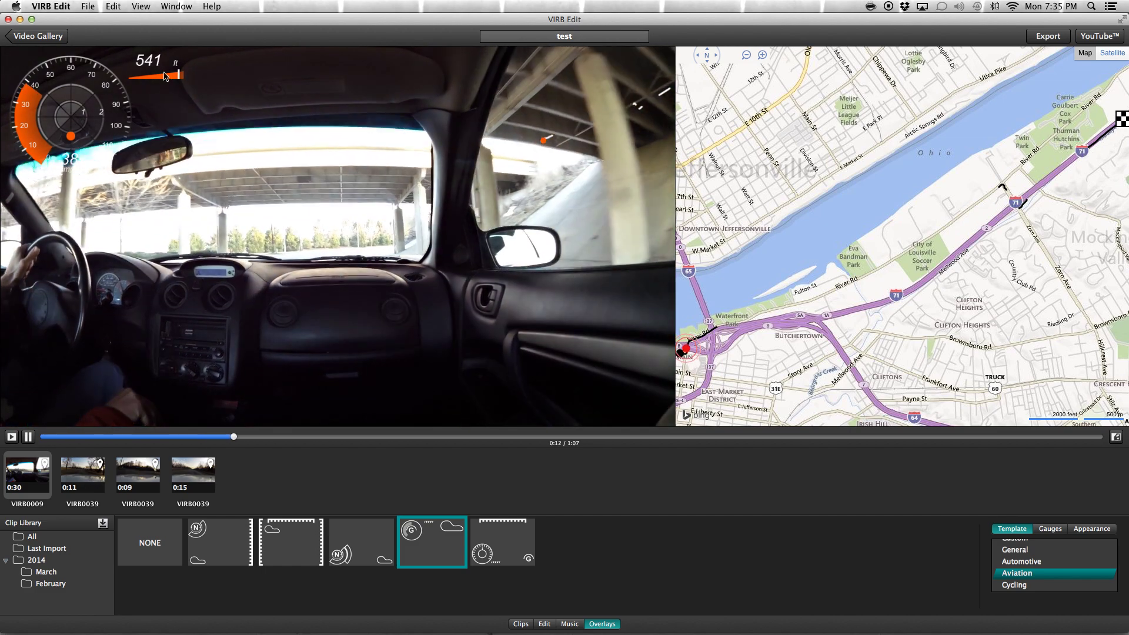
click(532, 535)
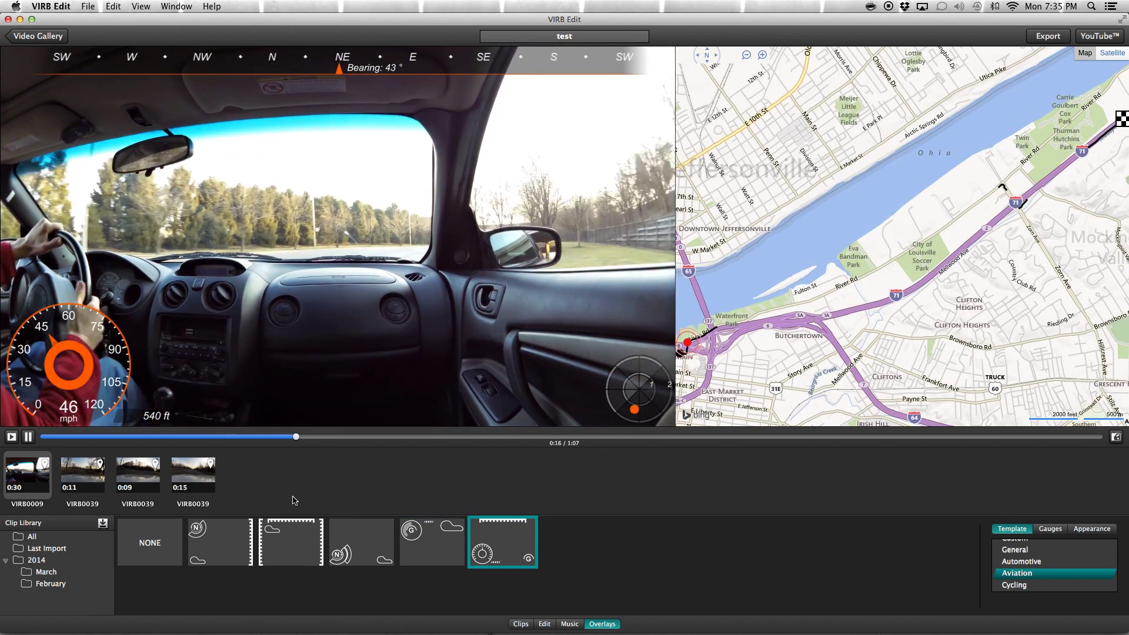
click(230, 551)
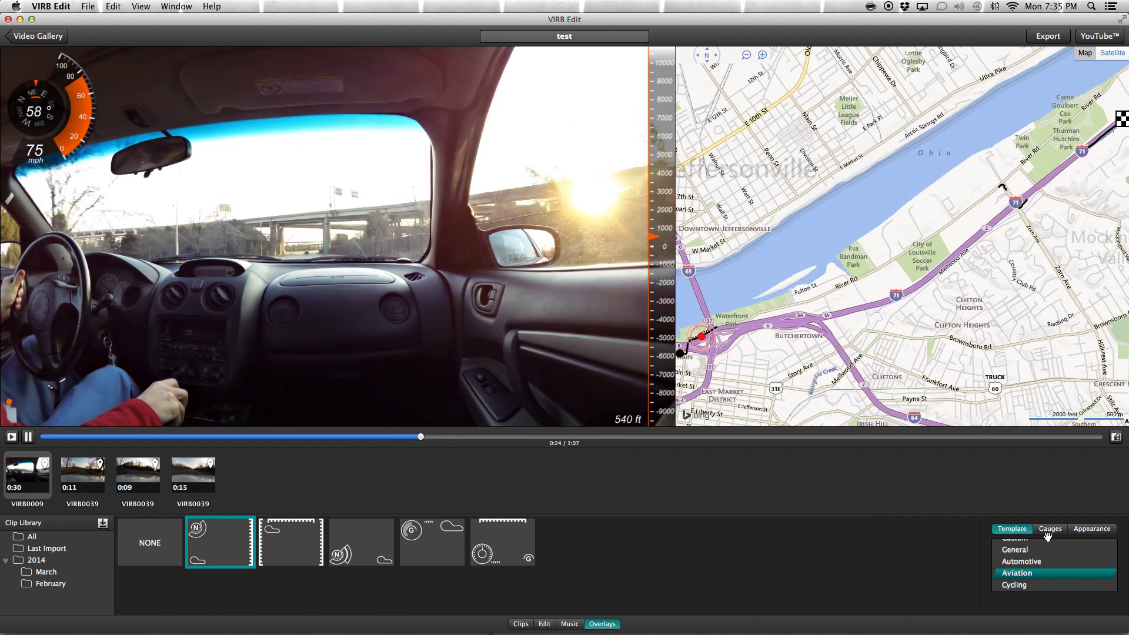
scroll(1039, 556, up, 2)
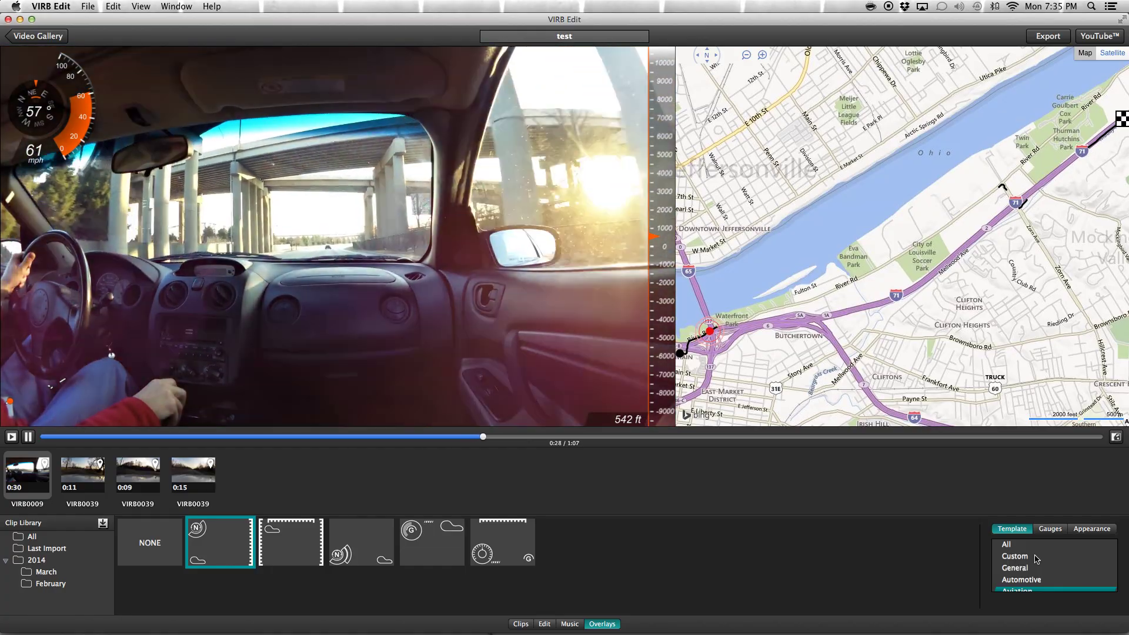
Preview the Custom overlay templates Biking Gen, car 1 and UofL.
click(1036, 557)
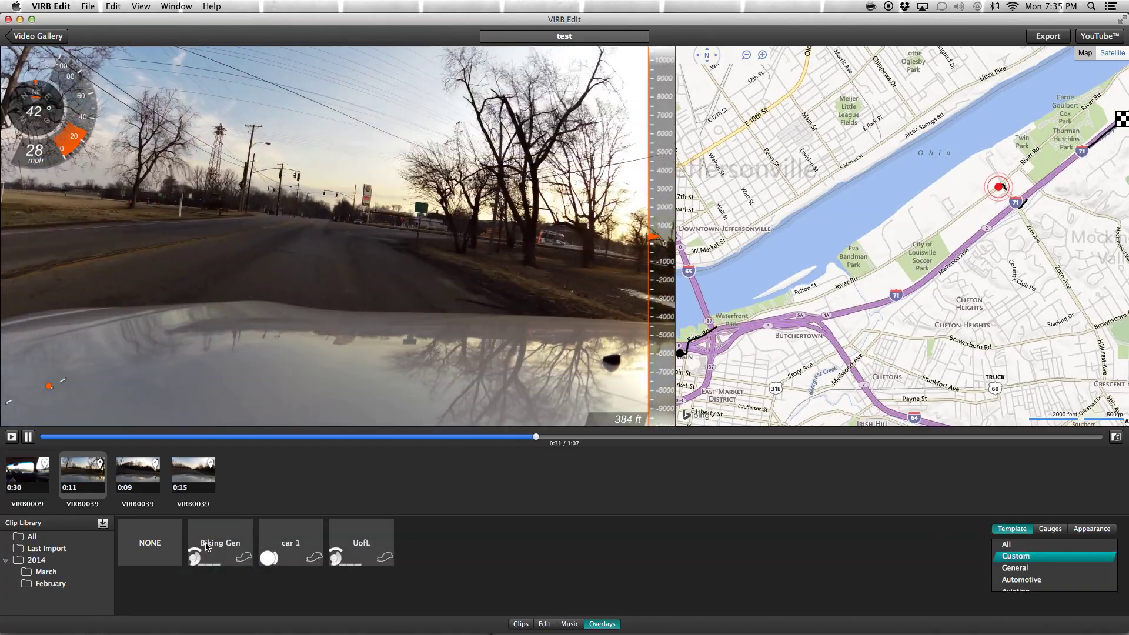
click(207, 547)
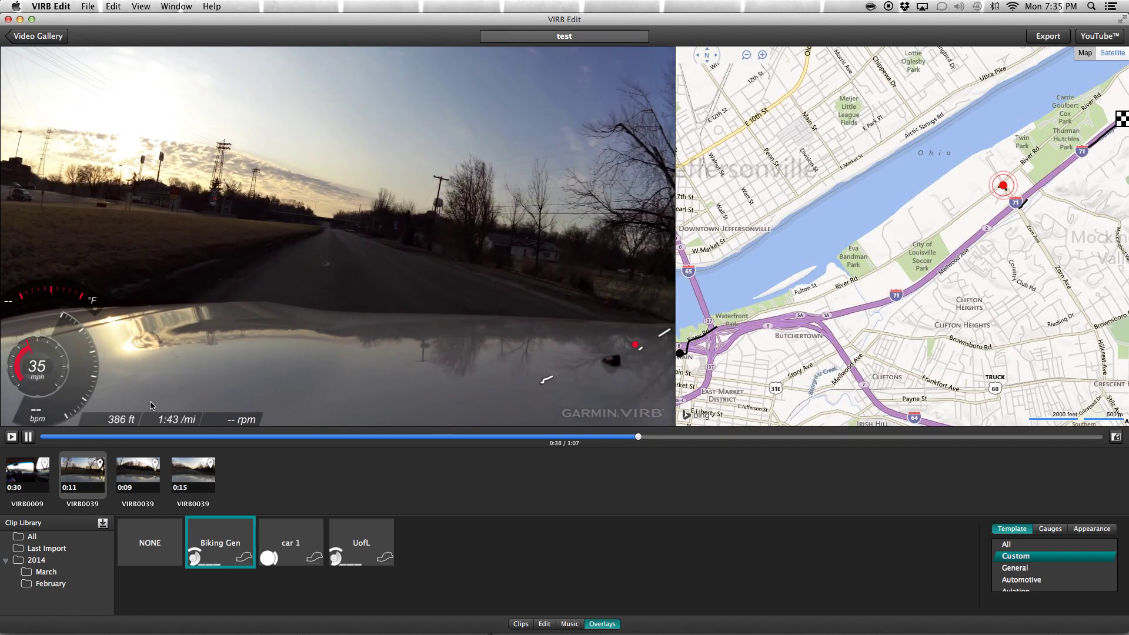
click(308, 530)
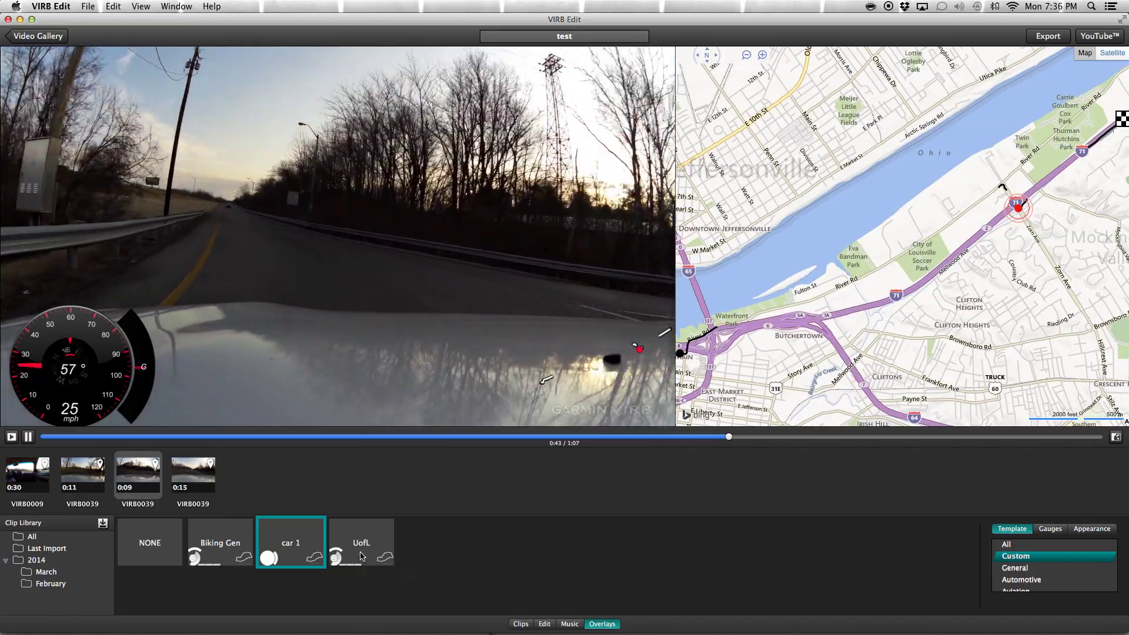
click(363, 556)
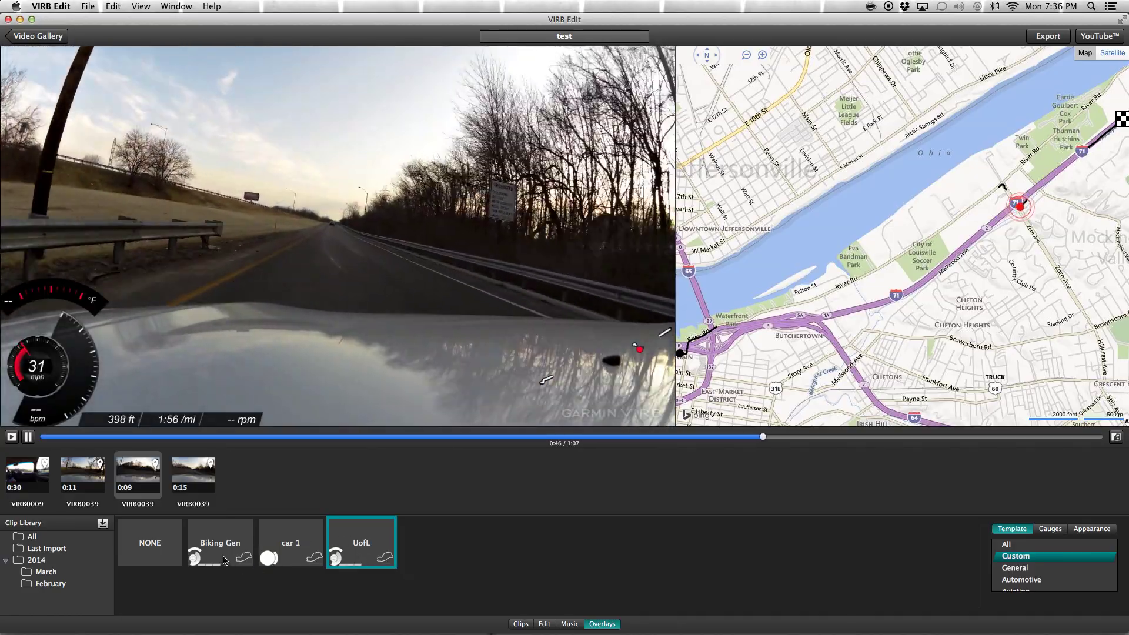
Try the General templates from CLASSIC through the seventh, then pause playback.
click(1029, 567)
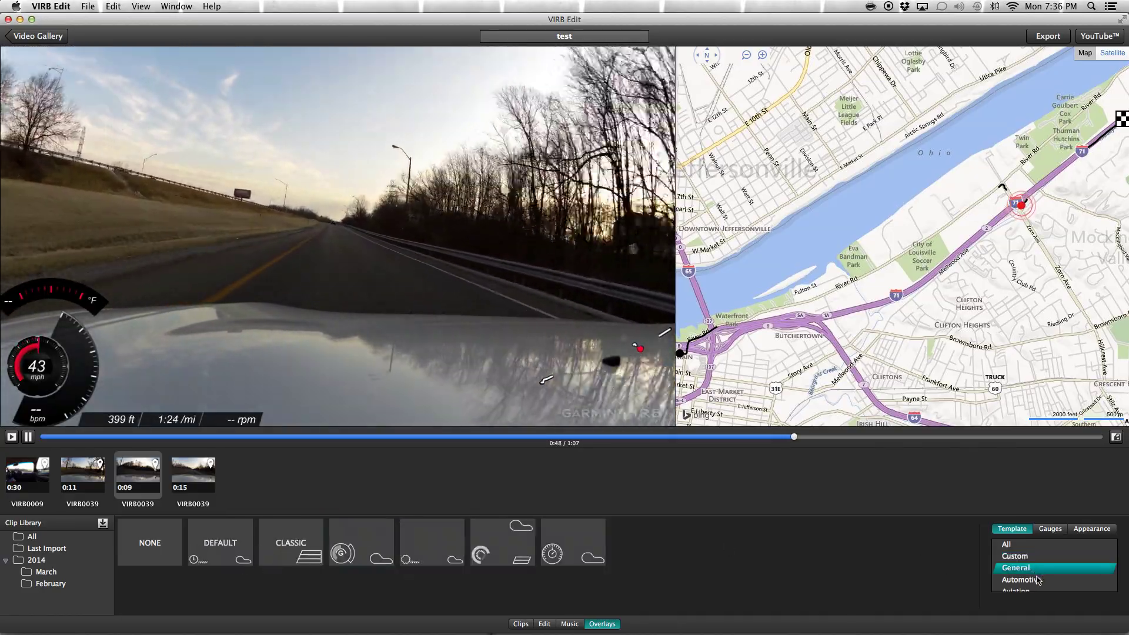
click(300, 544)
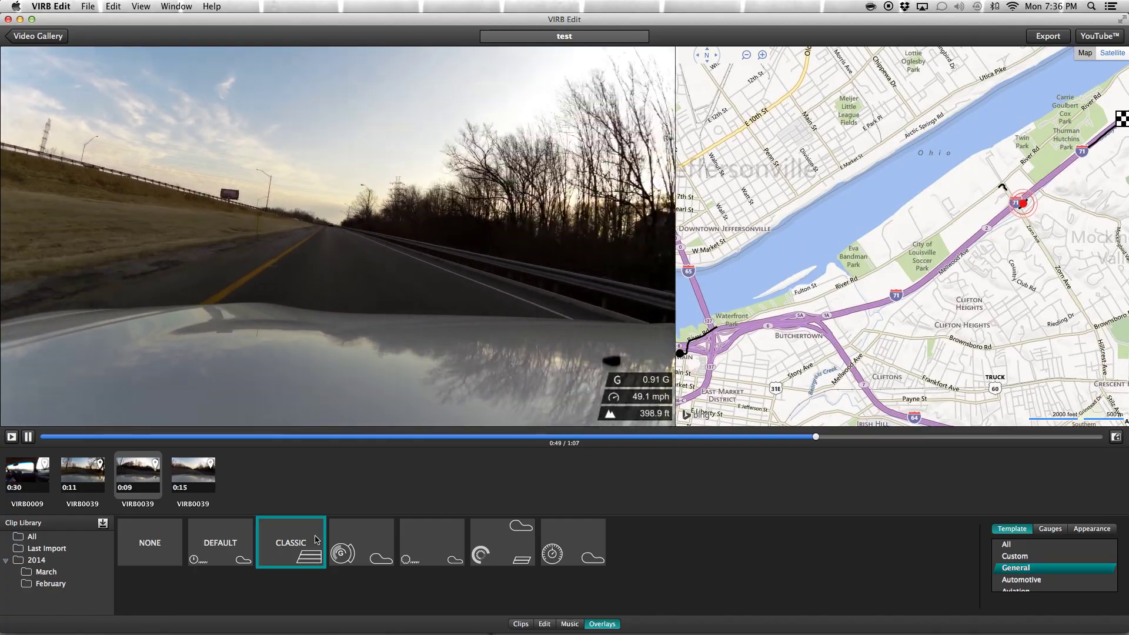
click(370, 542)
click(432, 544)
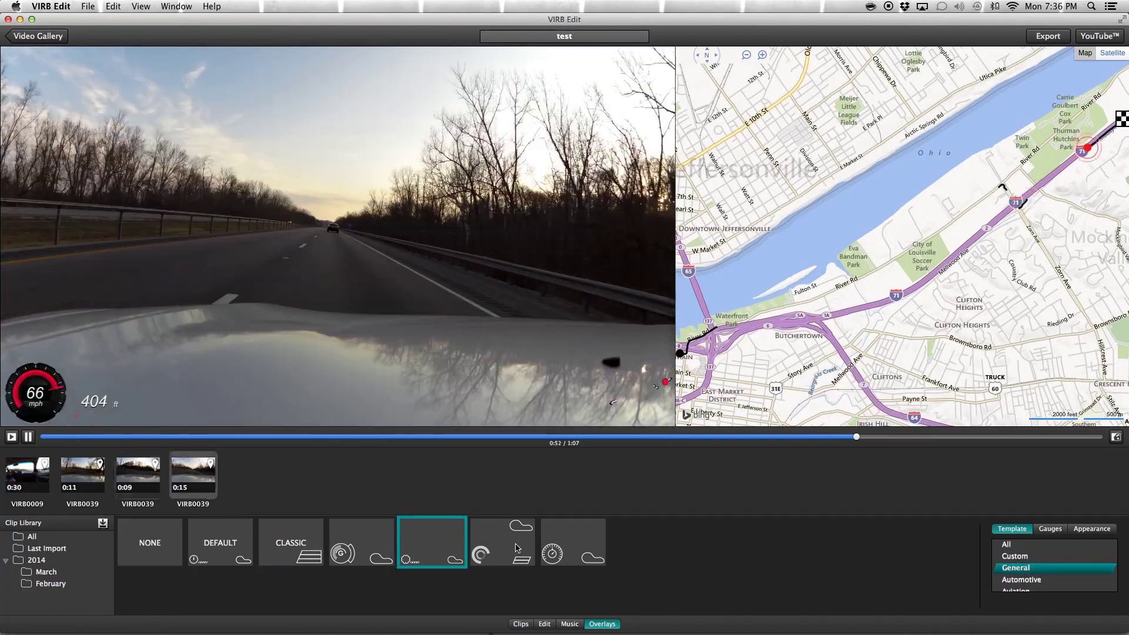
click(516, 548)
click(571, 545)
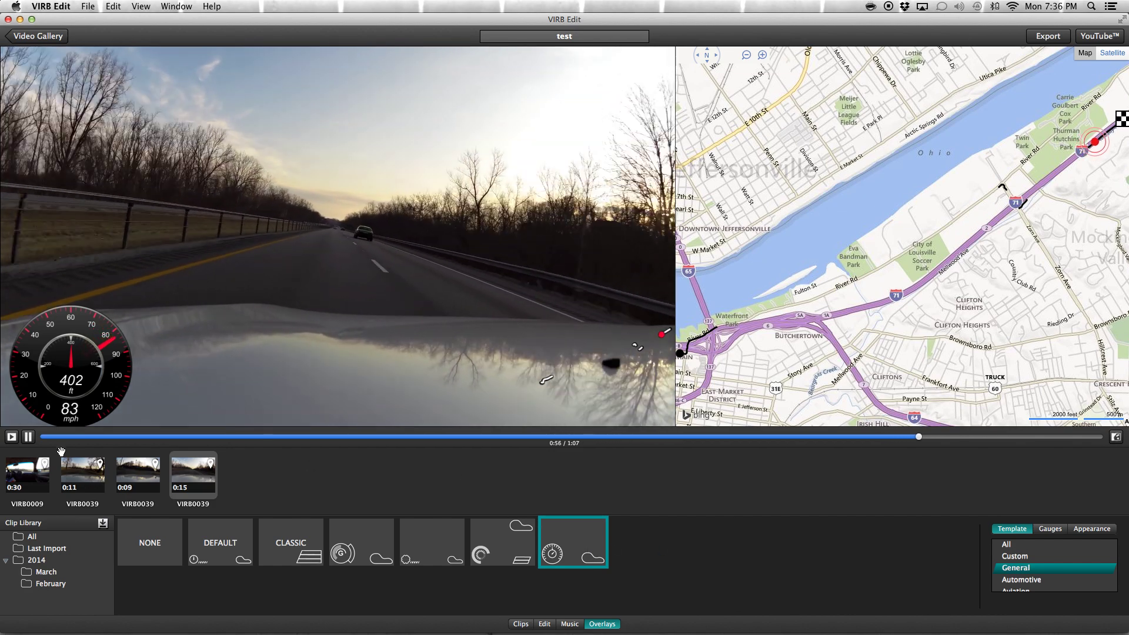
key(space)
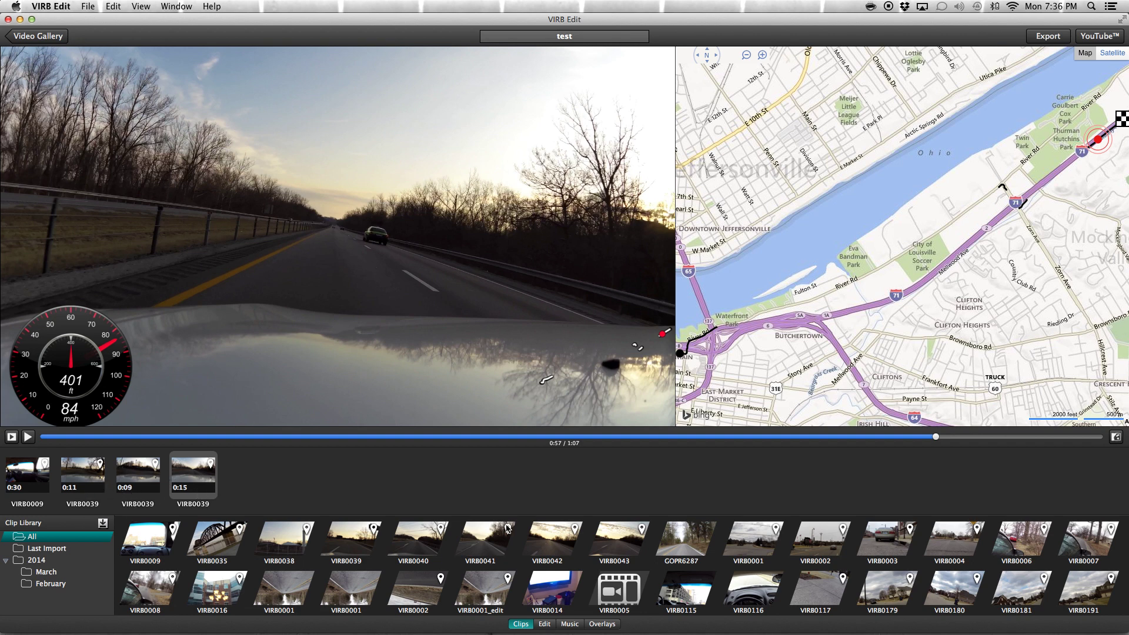
Show the Edit controls for the last clip, VIRB0039.
click(545, 625)
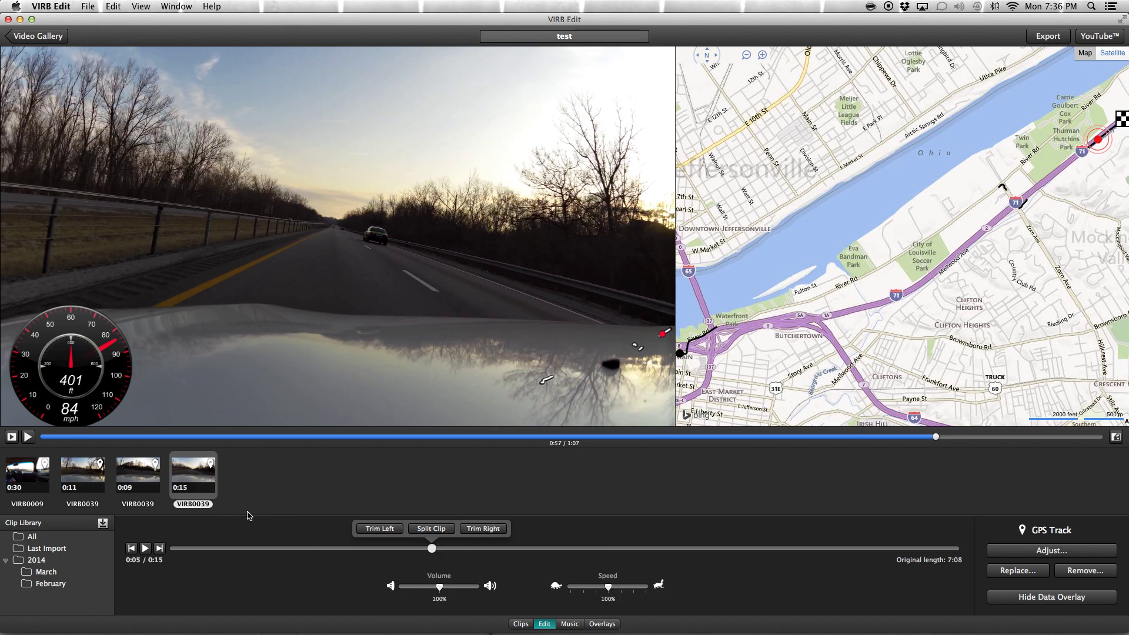
Scrub the last clip to 0:10, check the Music options, then list the 2014 clip folder.
drag(432, 548, 678, 548)
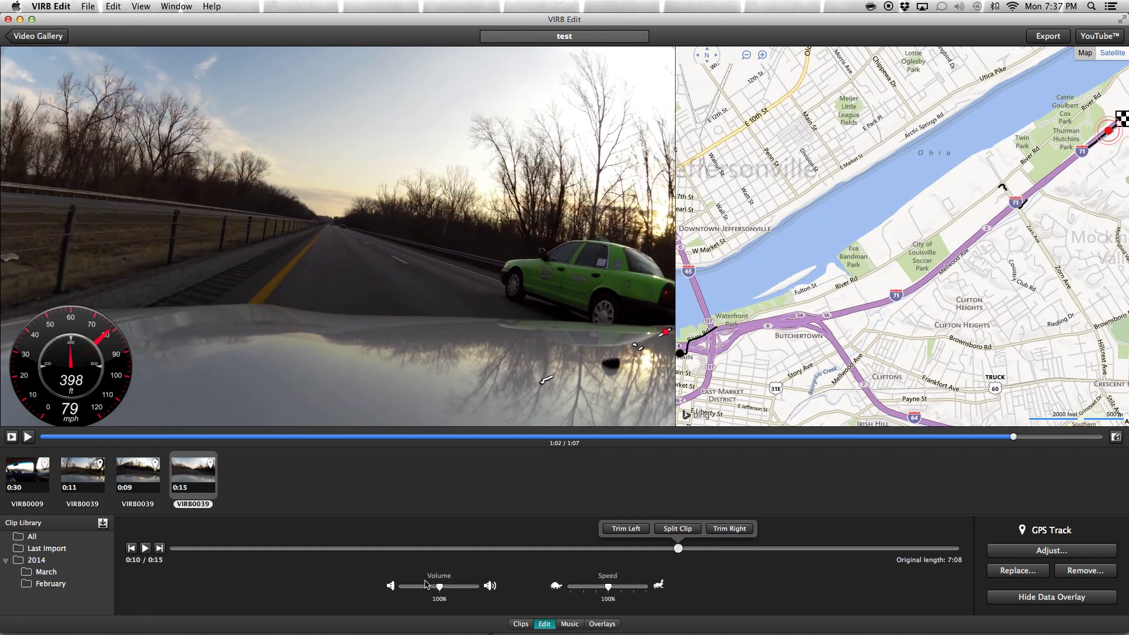
click(566, 624)
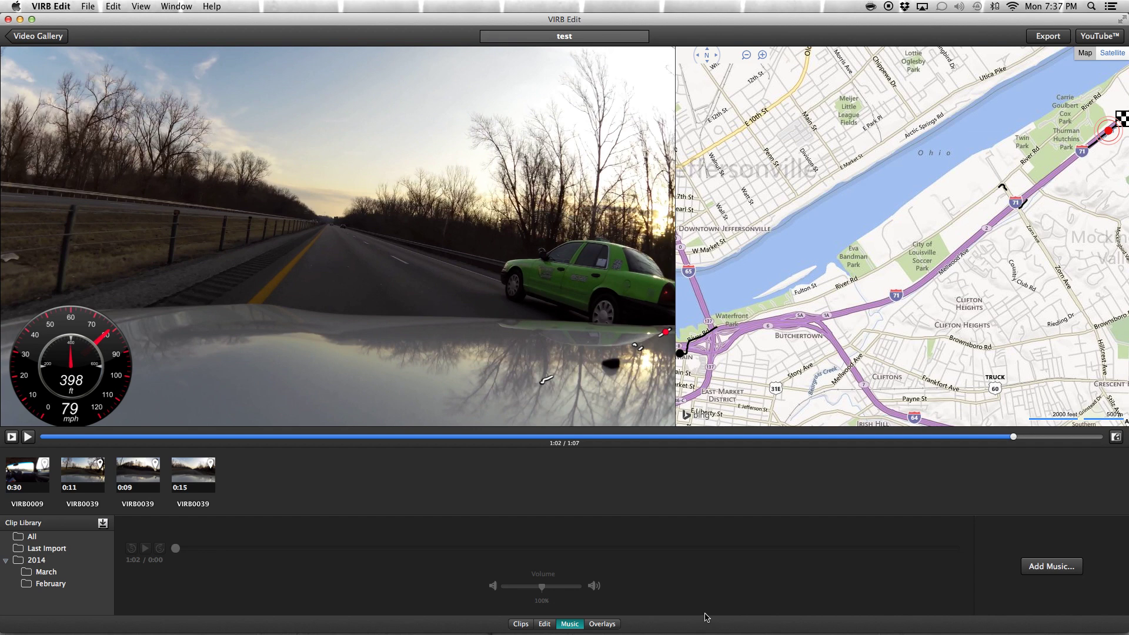
click(520, 624)
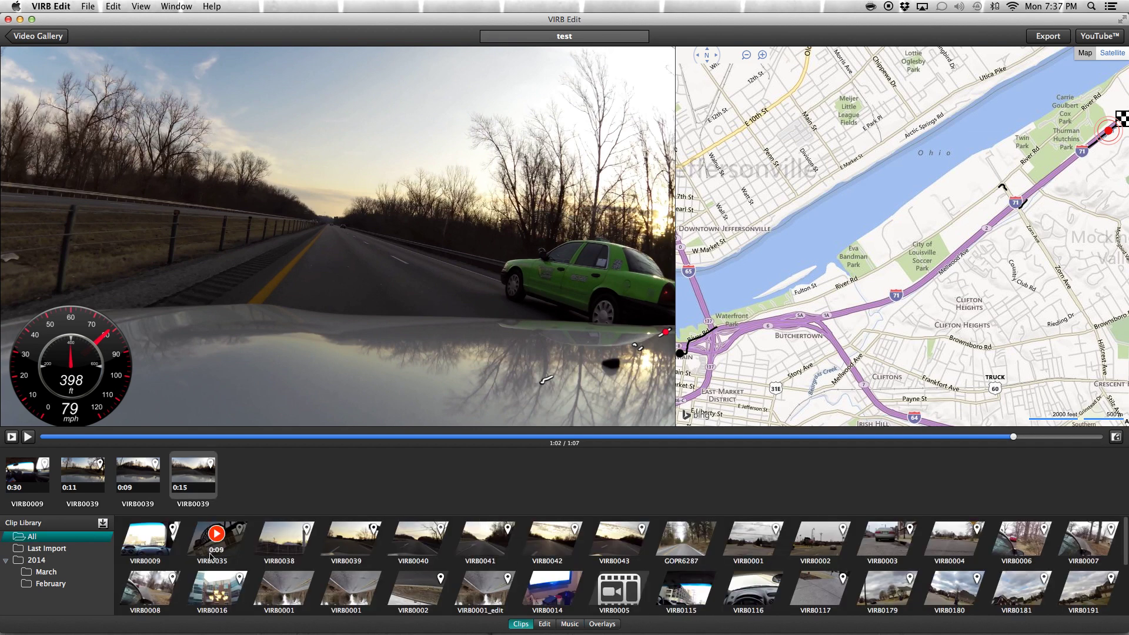
click(69, 562)
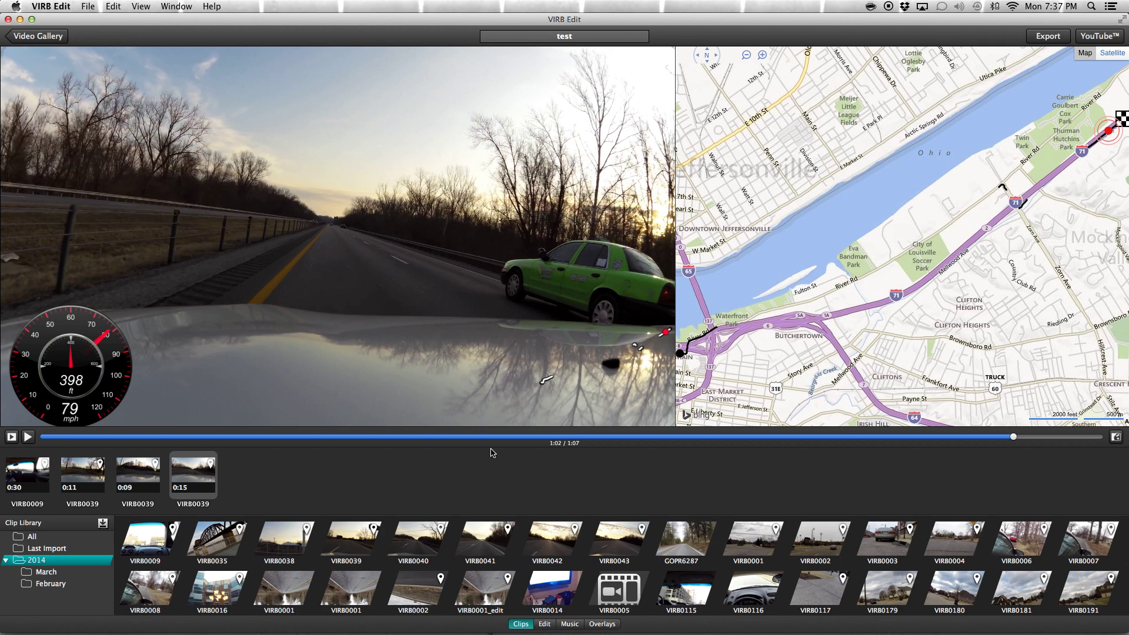